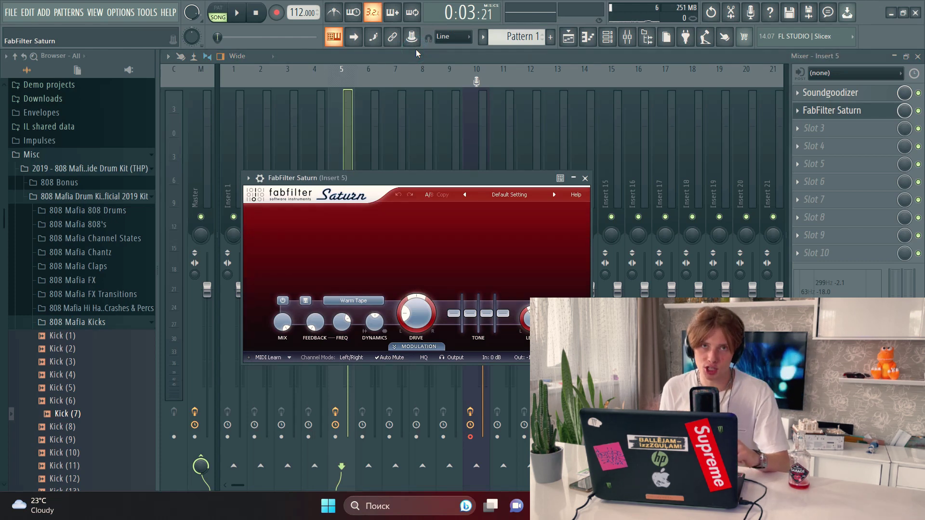
# Load the Magic Mastering bM preset in FabFilter Saturn on Insert 5 and play the song to hear it
pyautogui.click(492, 195)
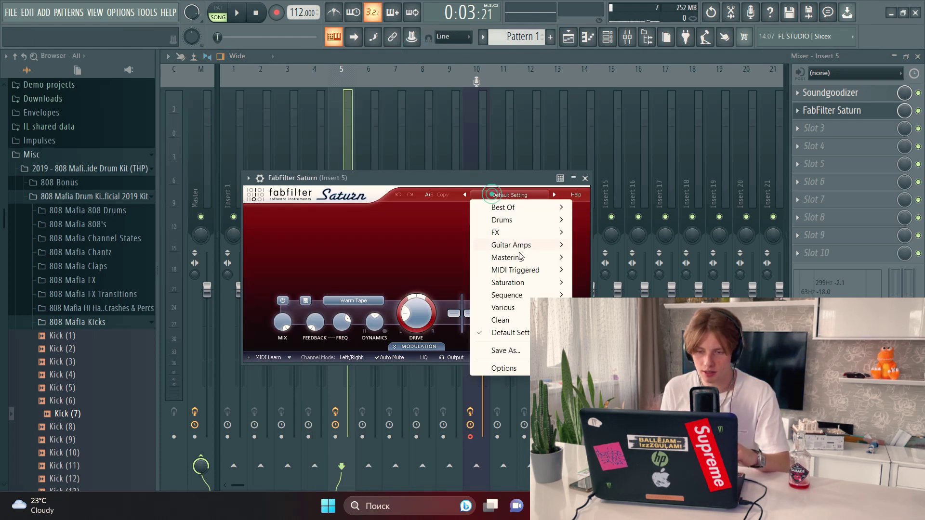
pyautogui.moveTo(531, 263)
pyautogui.click(626, 332)
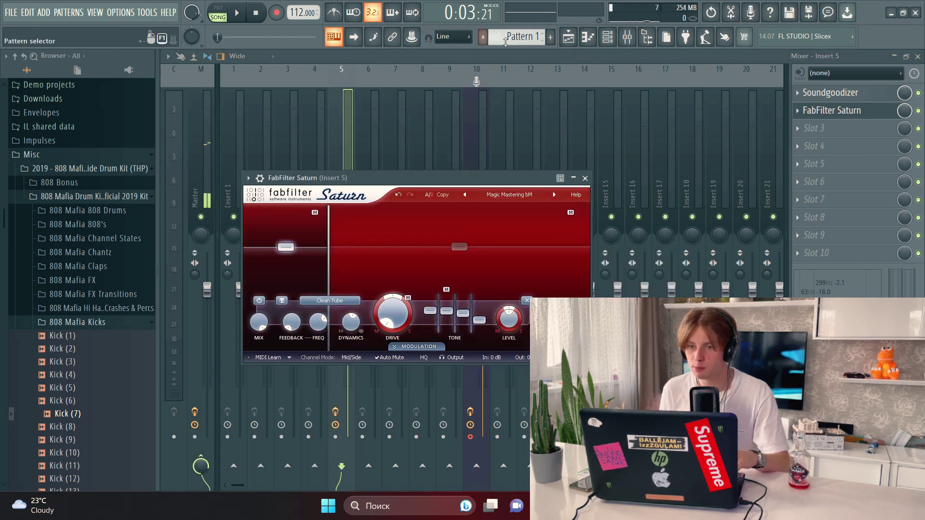
pyautogui.click(567, 37)
pyautogui.press('space')
pyautogui.click(627, 36)
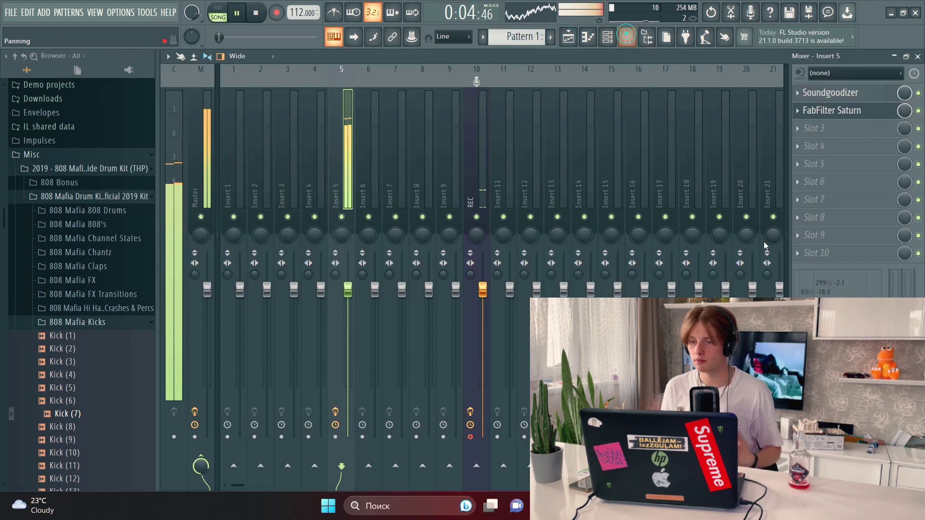
# Send Insert 5 to Insert 6 and lower the volume fader of Insert 6
pyautogui.click(814, 133)
pyautogui.click(351, 130)
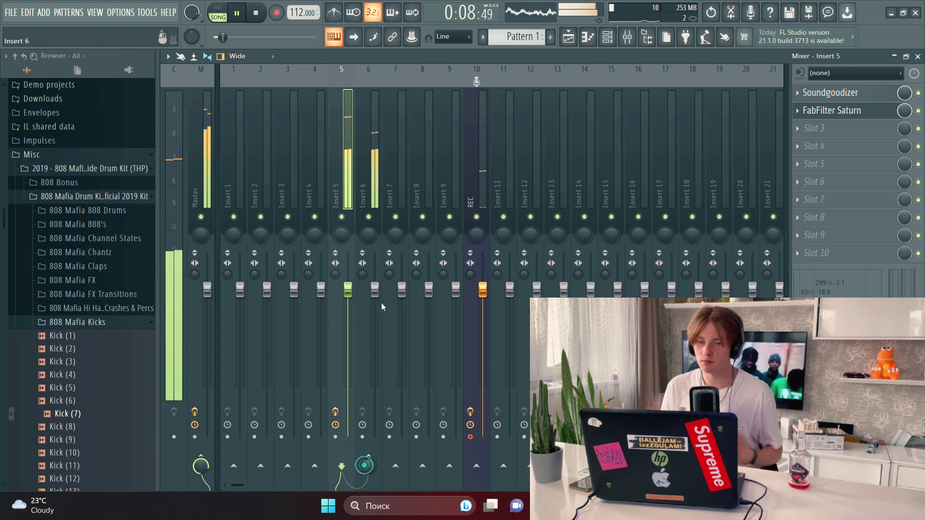
pyautogui.moveTo(375, 289); pyautogui.dragTo(375, 322)
# Add Fruity Stereo Enhancer to effect slot 2 of Insert 6
pyautogui.click(813, 129)
pyautogui.click(809, 126)
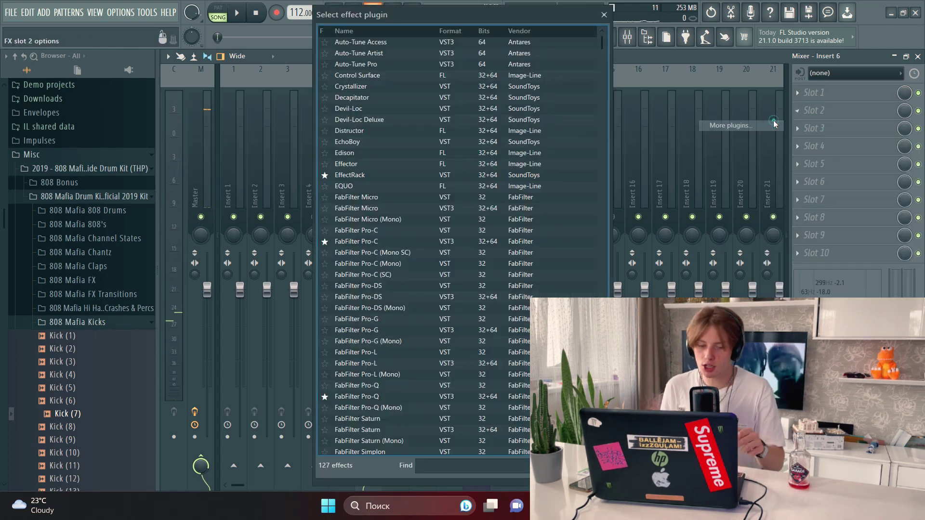
pyautogui.write('ster')
pyautogui.doubleClick(388, 42)
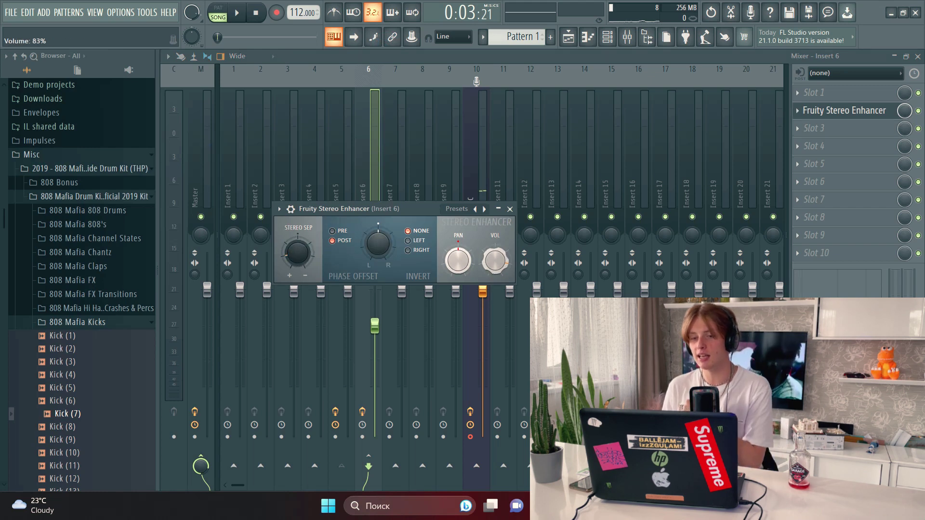
# Add Fruity Delay 2 to effect slot 3 of Insert 6 and close its window
pyautogui.click(785, 139)
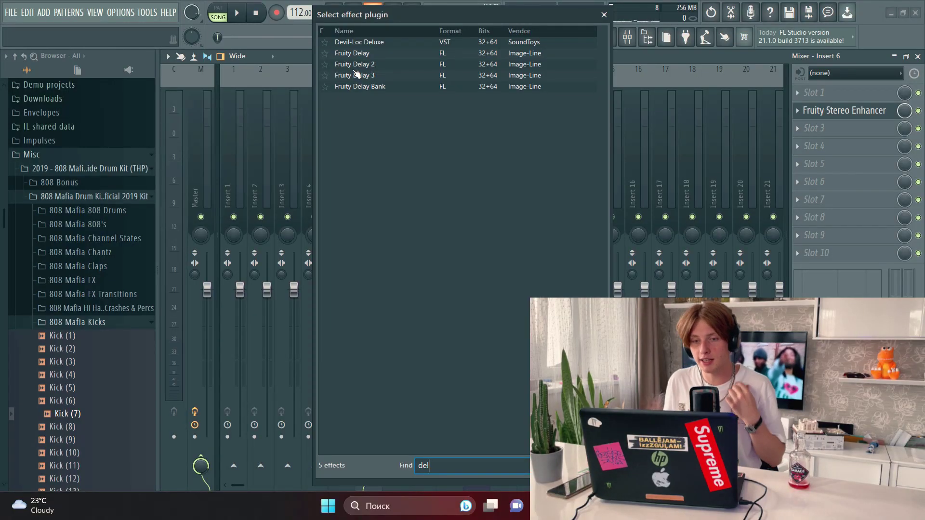
pyautogui.doubleClick(368, 65)
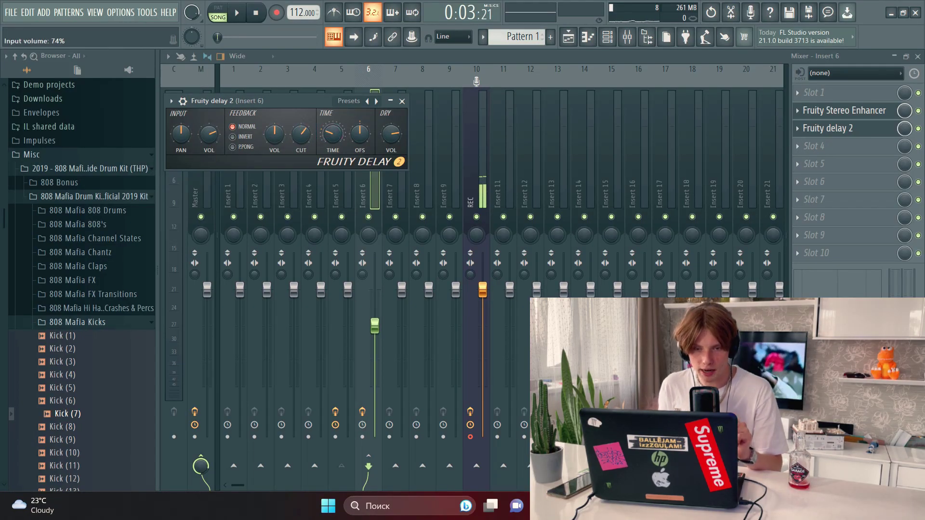
pyautogui.click(402, 101)
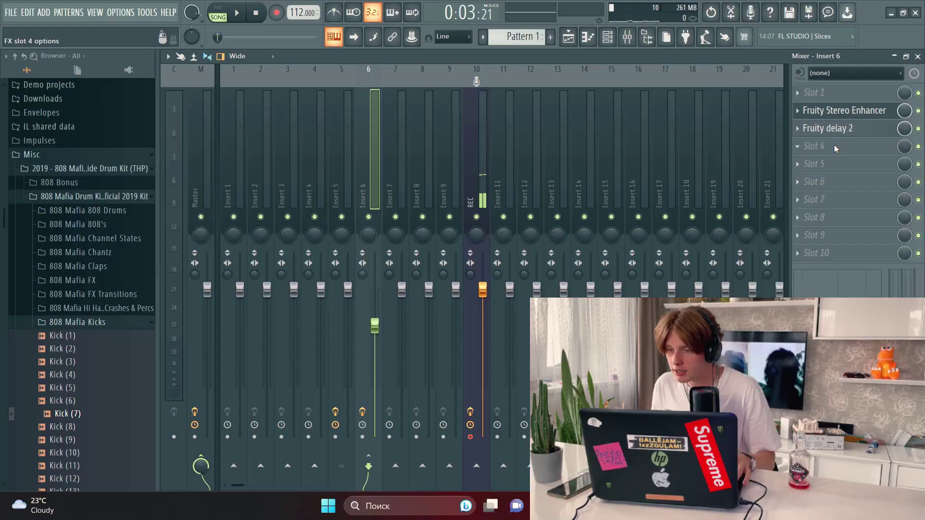
# Add Fruity Convolver to effect slot 4 of Insert 6
pyautogui.click(834, 144)
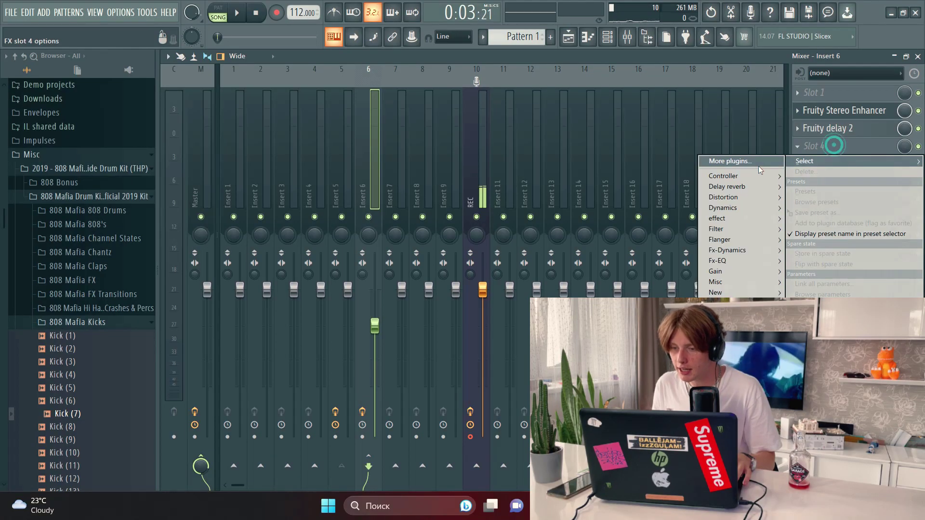
pyautogui.click(759, 167)
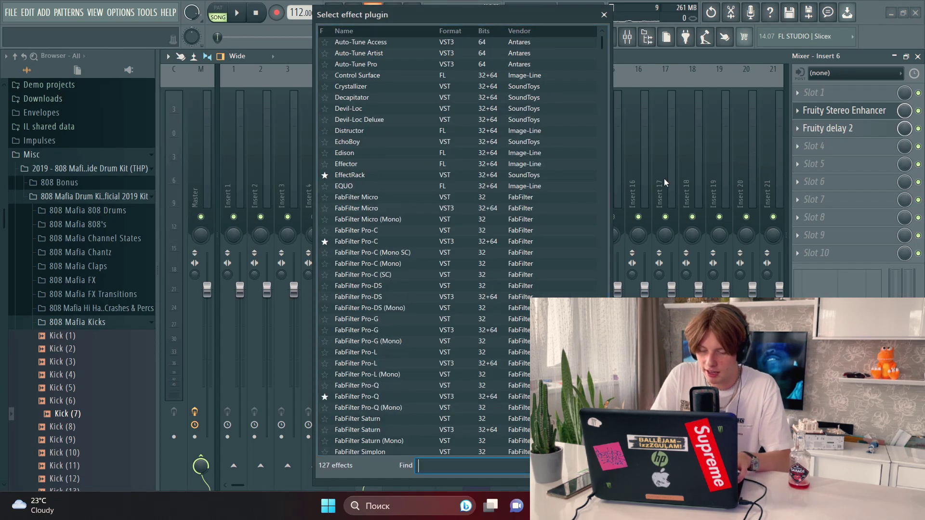
pyautogui.write('con')
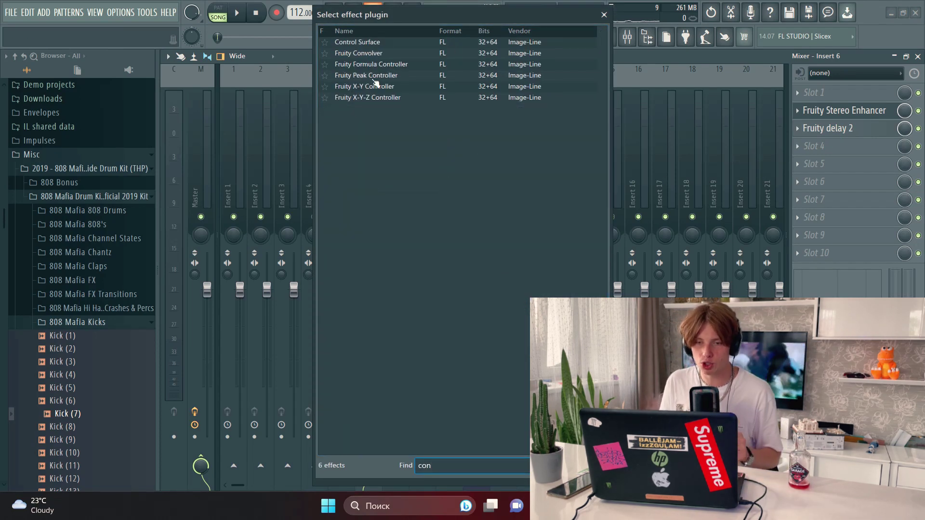
pyautogui.doubleClick(388, 54)
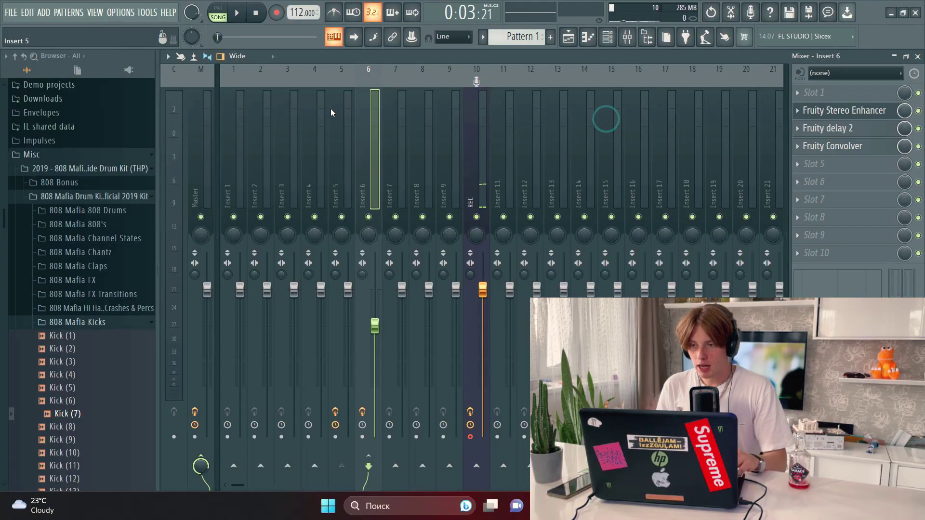
# Add FabFilter Volcano 2 to slot 3 of Insert 5, load the Enhance My Synth bM preset and reduce the effect's mix level
pyautogui.click(343, 134)
pyautogui.click(815, 128)
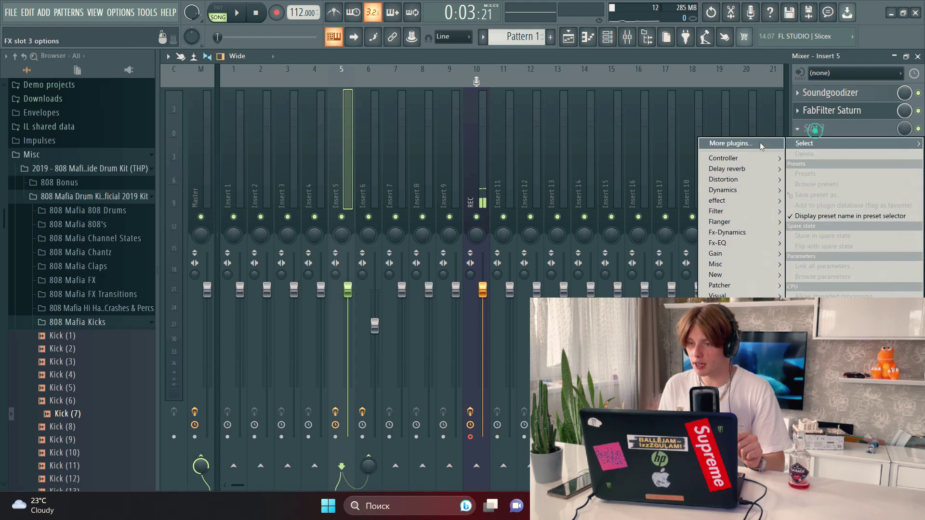
pyautogui.click(756, 144)
pyautogui.write('vol')
pyautogui.doubleClick(337, 54)
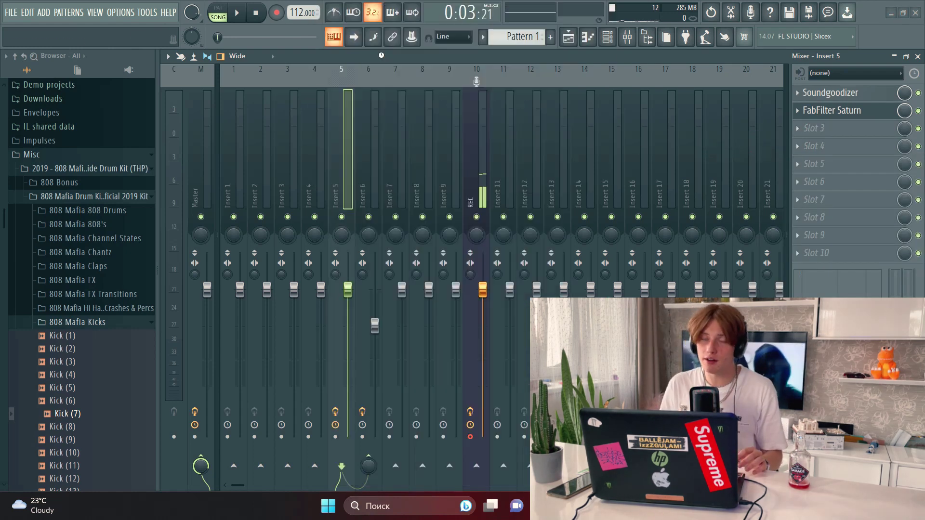
pyautogui.click(510, 211)
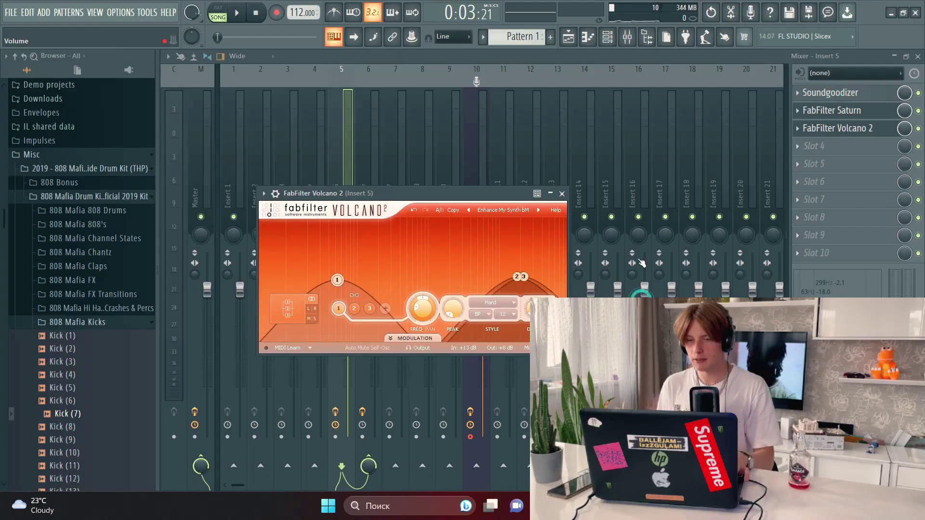
pyautogui.press('Escape')
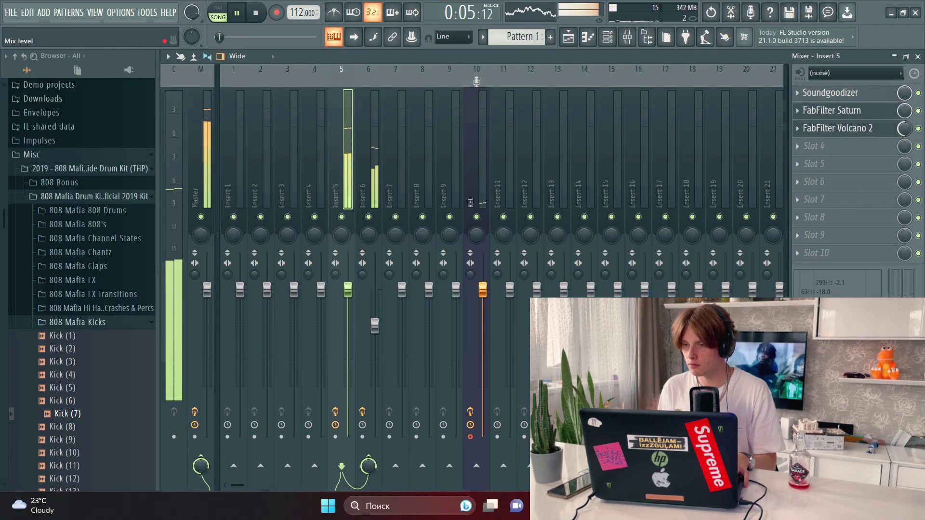
# Reduce the mix level of Fruity Delay 2 on Insert 6 and raise the Insert 6 volume fader during playback
pyautogui.click(864, 146)
pyautogui.click(801, 145)
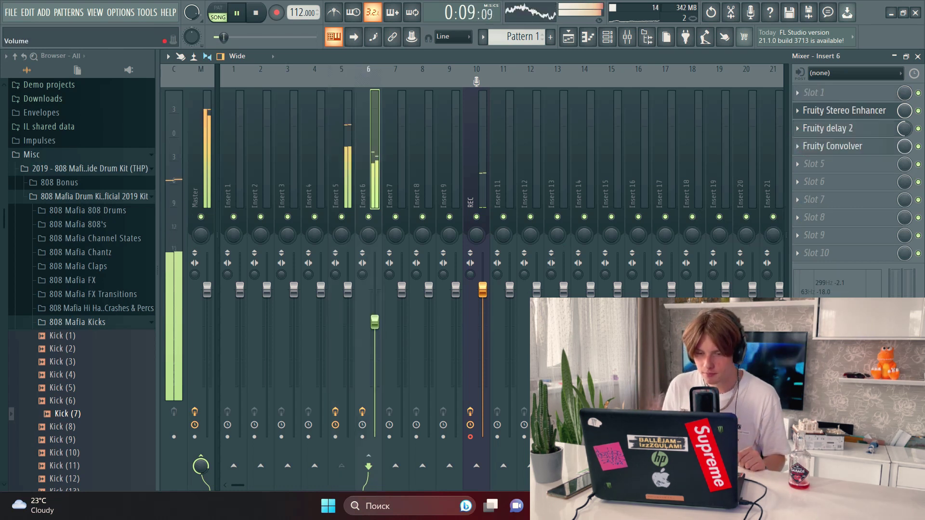
pyautogui.click(347, 204)
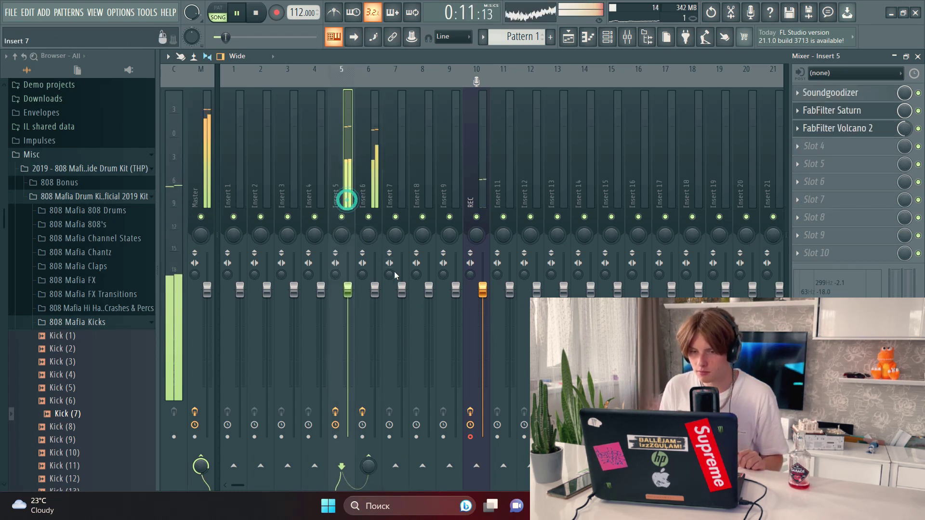
pyautogui.press('Right')
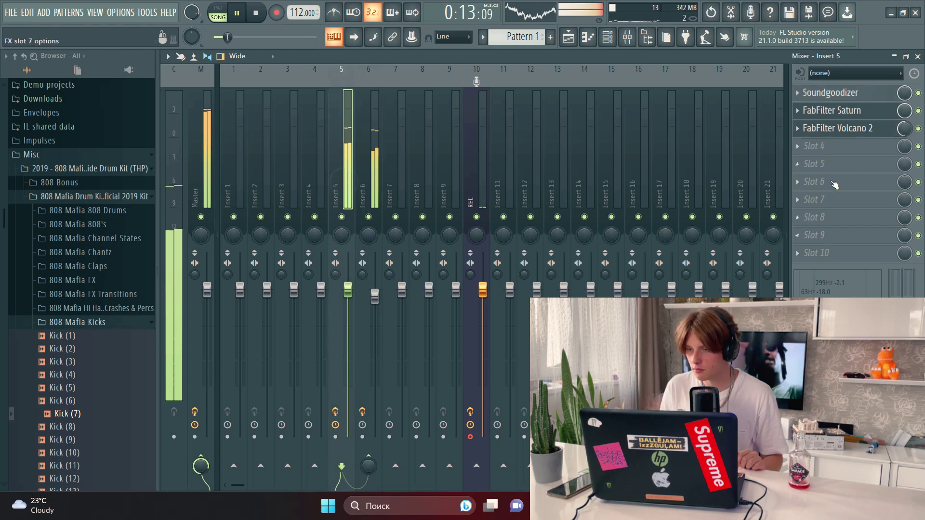
# Add Fruity Parametric EQ 2 to slot 4 of Insert 5 and cut the lows with band 1 at about 53 Hz
pyautogui.click(834, 206)
pyautogui.click(777, 160)
pyautogui.write('pa')
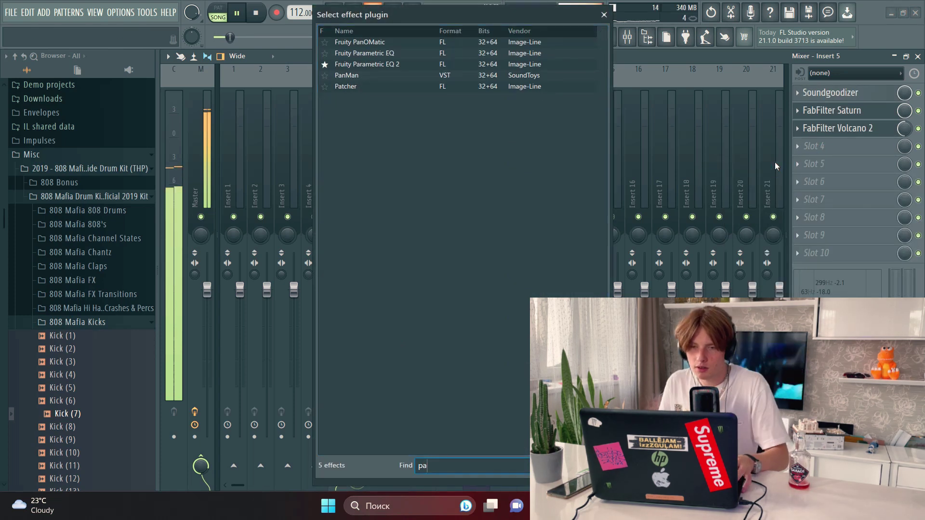
pyautogui.doubleClick(390, 65)
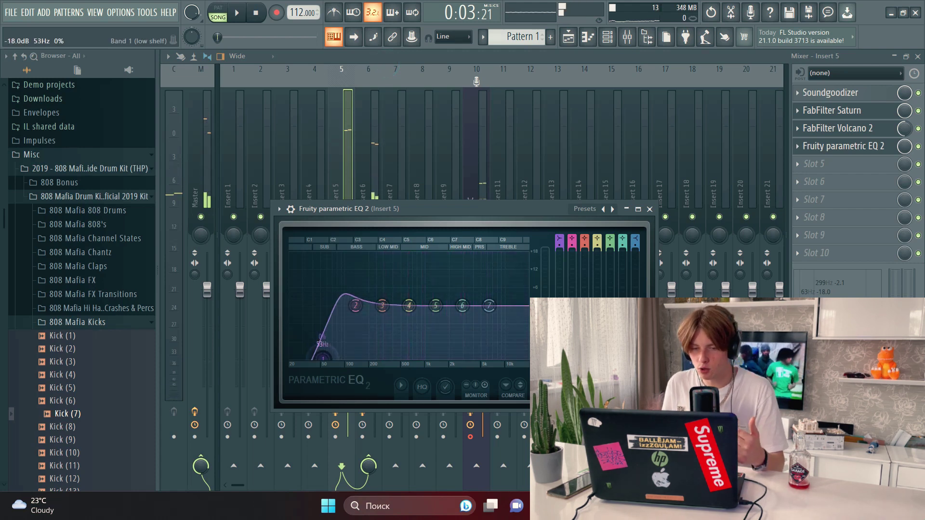
# Slightly lower bands 2, 3 and 4 of the parametric EQ, and cut Insert 5's mixer equalizer at 16 kHz by 3 dB
pyautogui.moveTo(340, 318); pyautogui.dragTo(336, 324)
pyautogui.press('space')
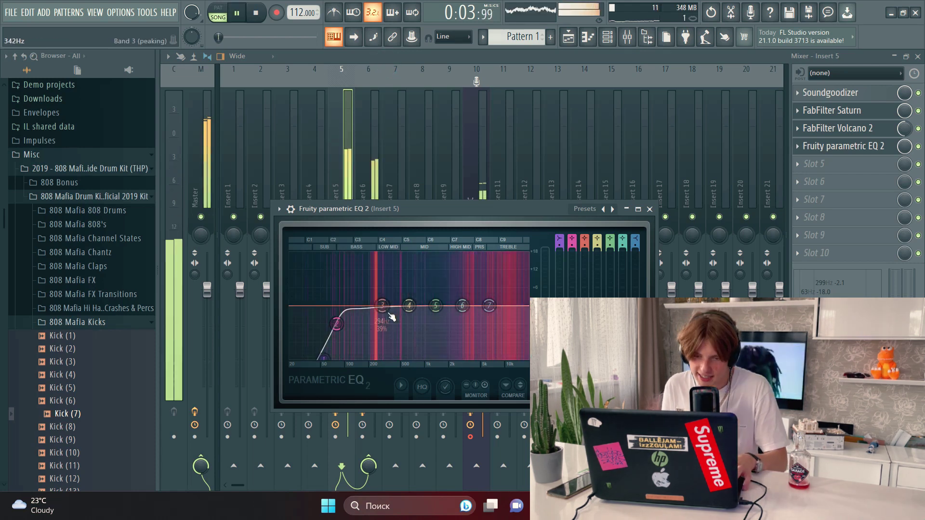
pyautogui.moveTo(384, 318); pyautogui.dragTo(380, 325)
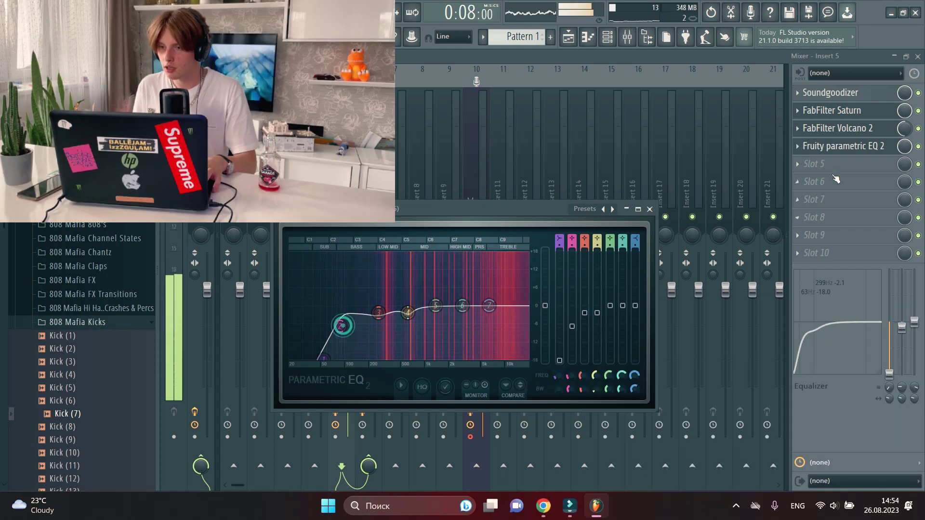
pyautogui.press('Escape')
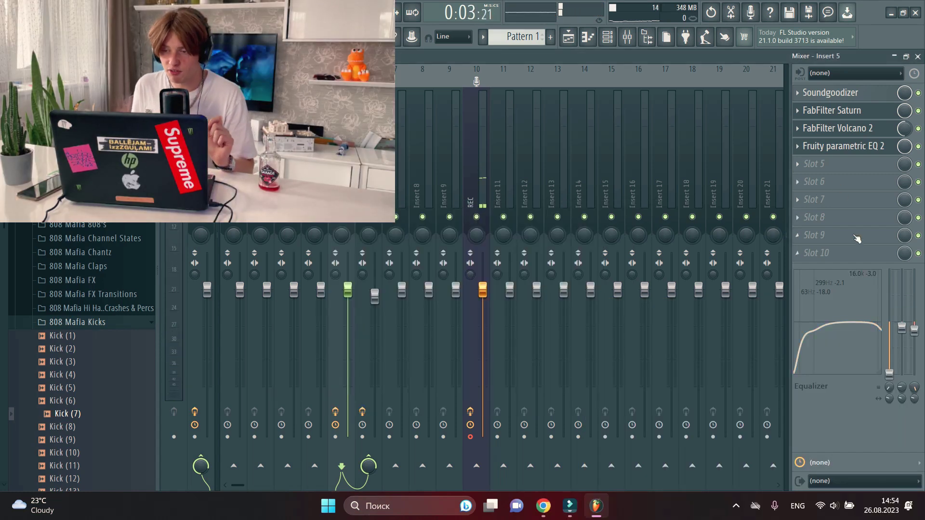
# Add Fruity Flanger to effect slot 5 of Insert 5 and turn its mix level down
pyautogui.click(814, 163)
pyautogui.press('Escape')
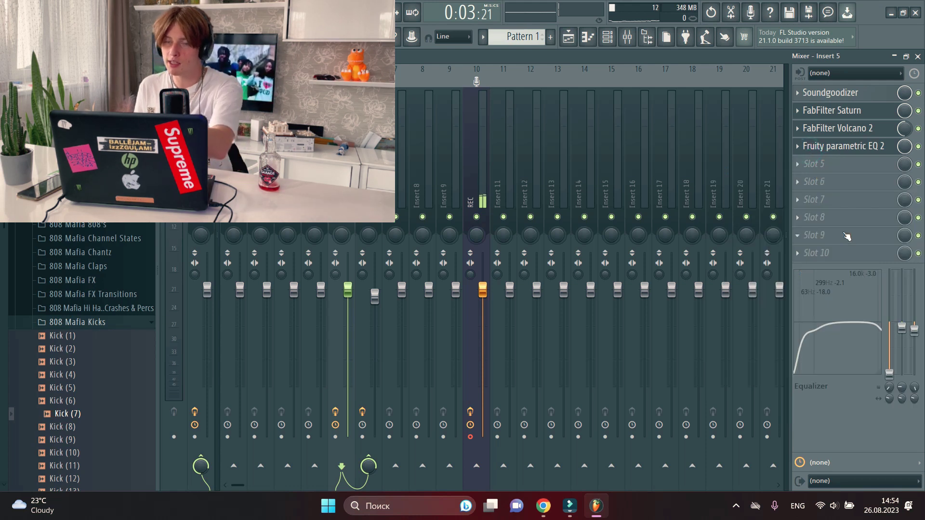
pyautogui.click(825, 165)
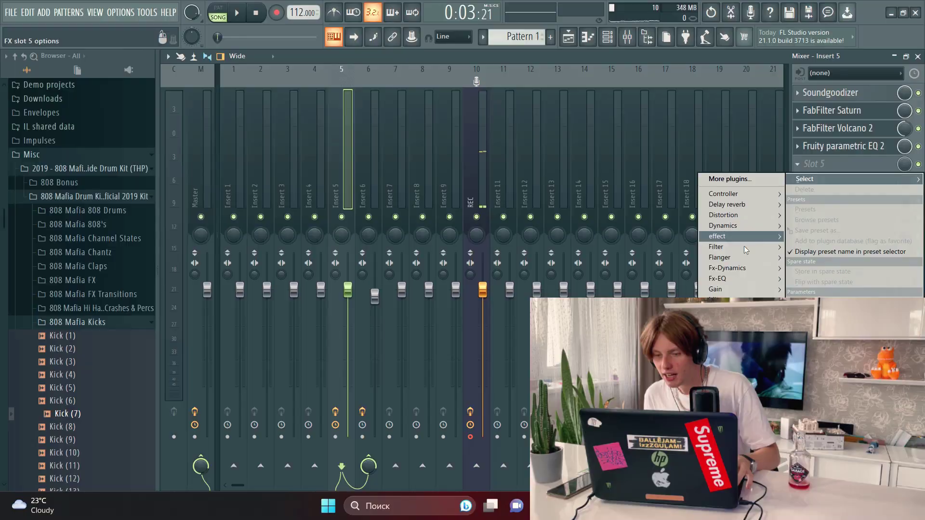
pyautogui.click(743, 247)
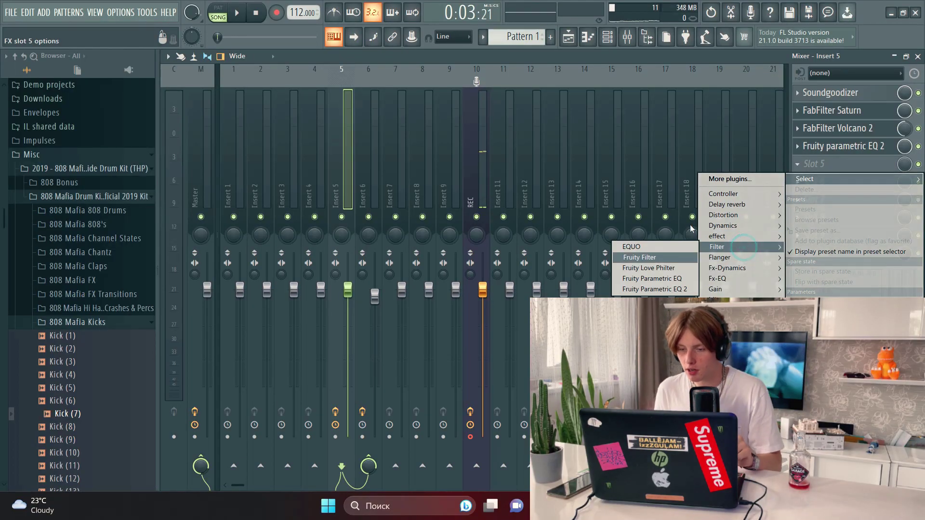
pyautogui.click(668, 269)
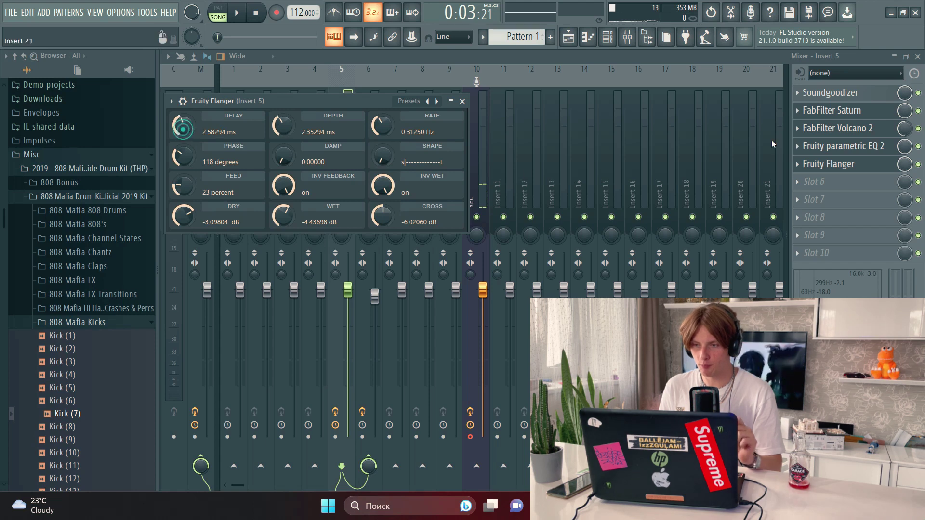
pyautogui.click(901, 161)
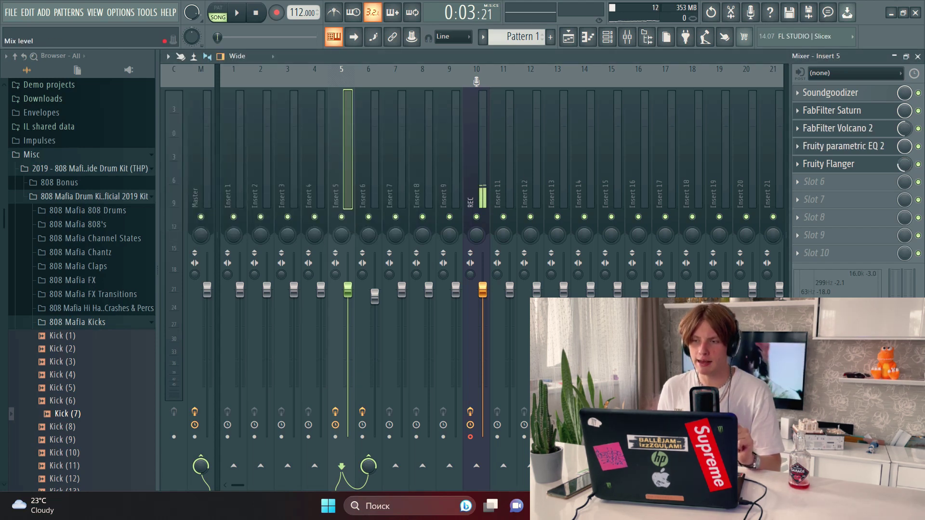
# Add Fruity Limiter to effect slot 6 of Insert 5
pyautogui.click(855, 187)
pyautogui.click(727, 195)
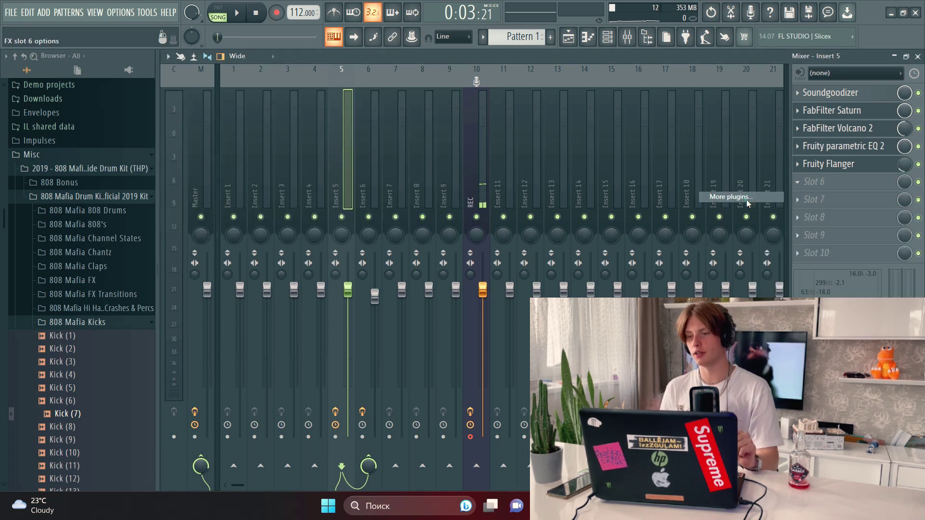
pyautogui.write('li')
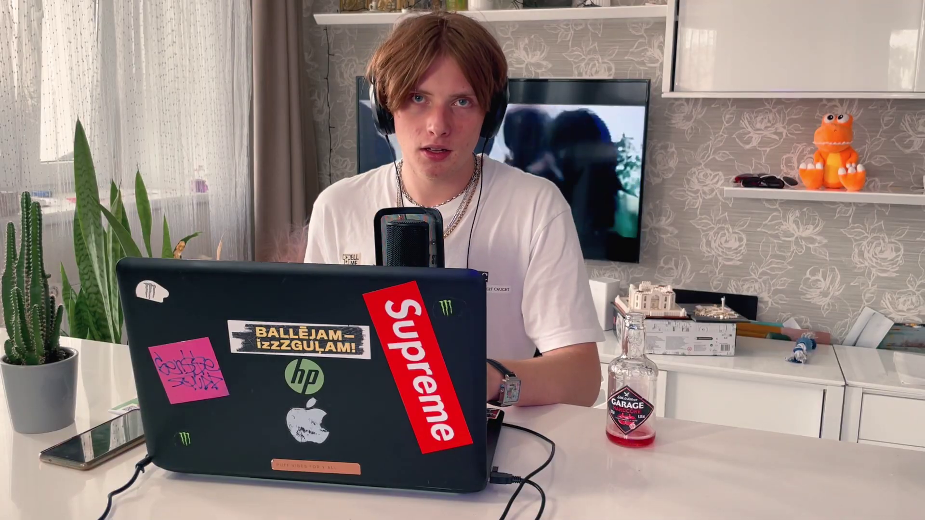
pyautogui.write('m')
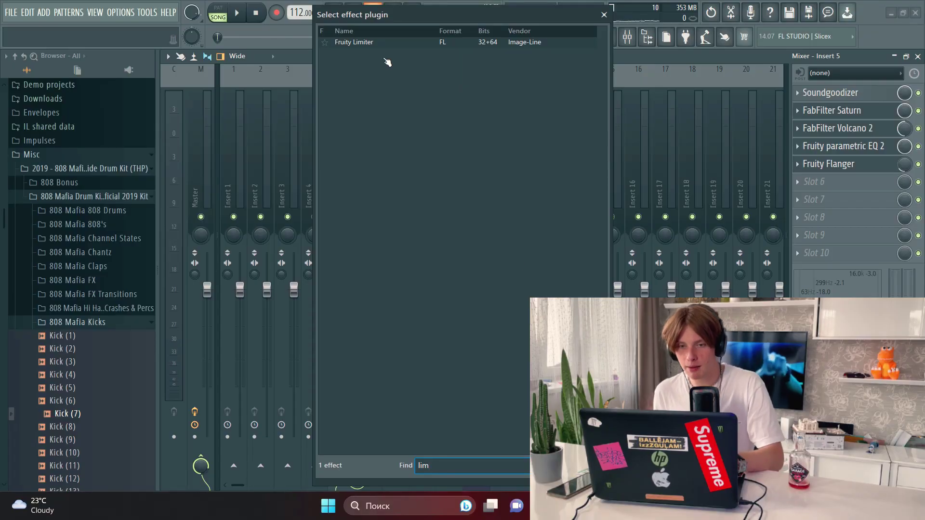
pyautogui.doubleClick(380, 42)
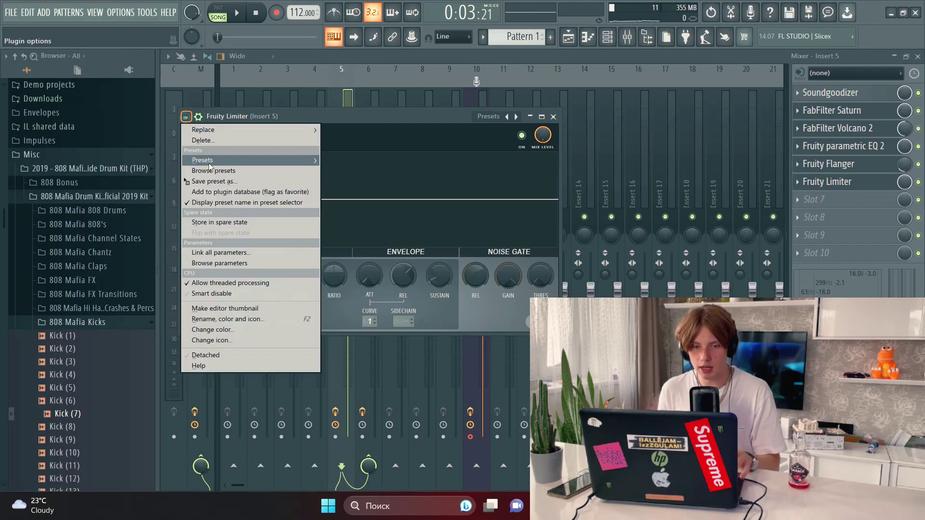
# Load the Default preset in Fruity Limiter, then adjust its saturation and ceiling while the song plays
pyautogui.moveTo(210, 166)
pyautogui.click(359, 172)
pyautogui.press('space')
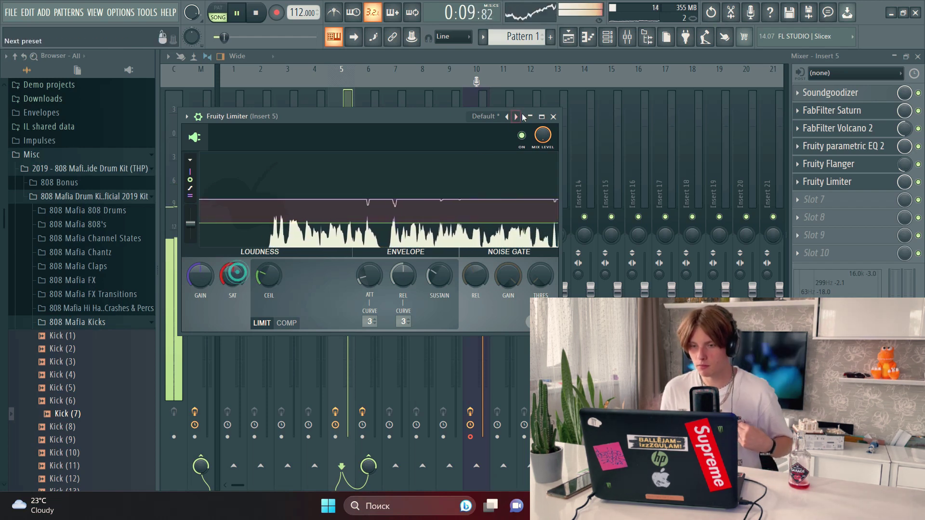
# Close Fruity Limiter, lower the volume of mixer Insert 4, and reselect Insert 5
pyautogui.click(552, 116)
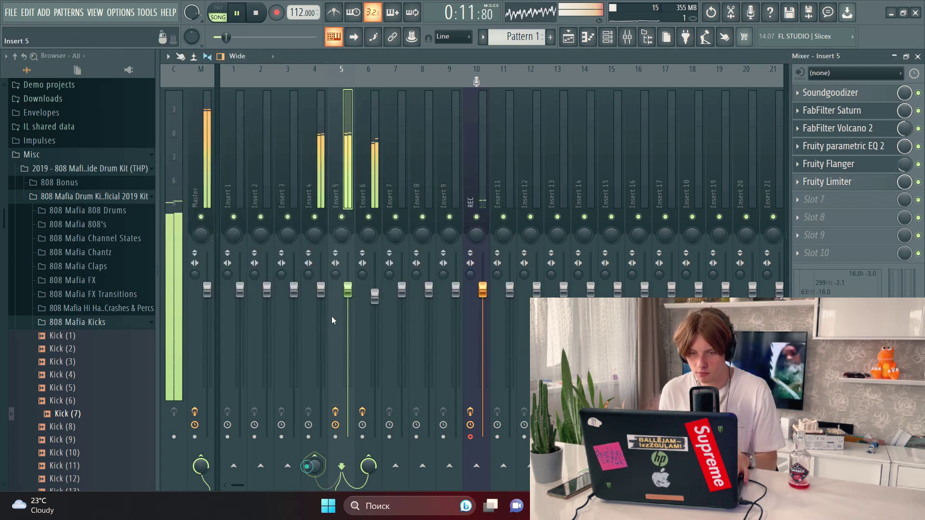
pyautogui.moveTo(320, 289); pyautogui.dragTo(320, 311)
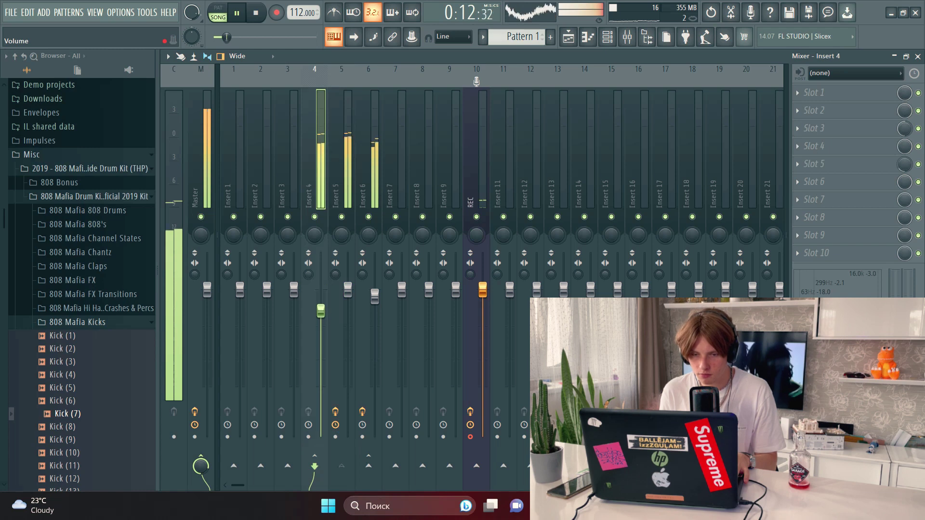
pyautogui.click(354, 181)
pyautogui.click(852, 213)
pyautogui.click(826, 262)
pyautogui.write('fab')
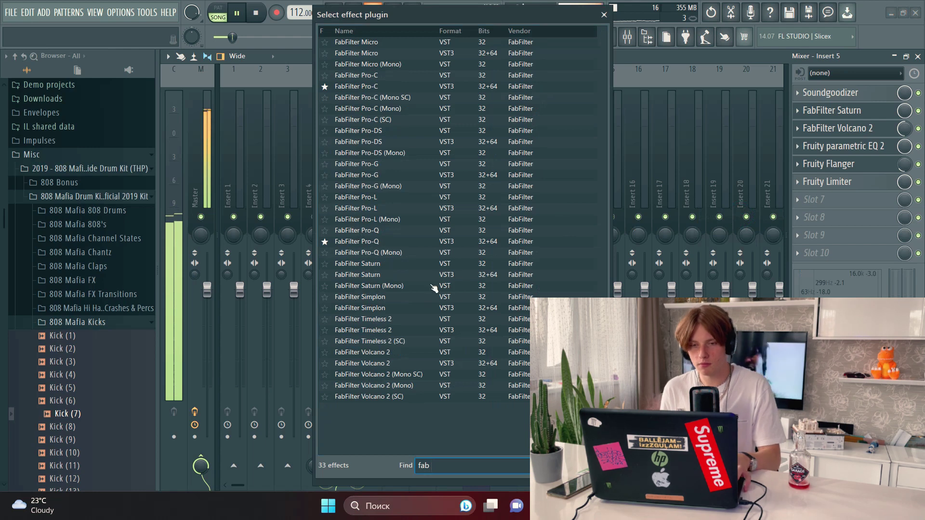
pyautogui.click(604, 15)
# Stop playback, add Fruity Compressor to effect slot 7 of Insert 5, and load its Fast Master preset
pyautogui.click(566, 38)
pyautogui.press('space')
pyautogui.click(627, 37)
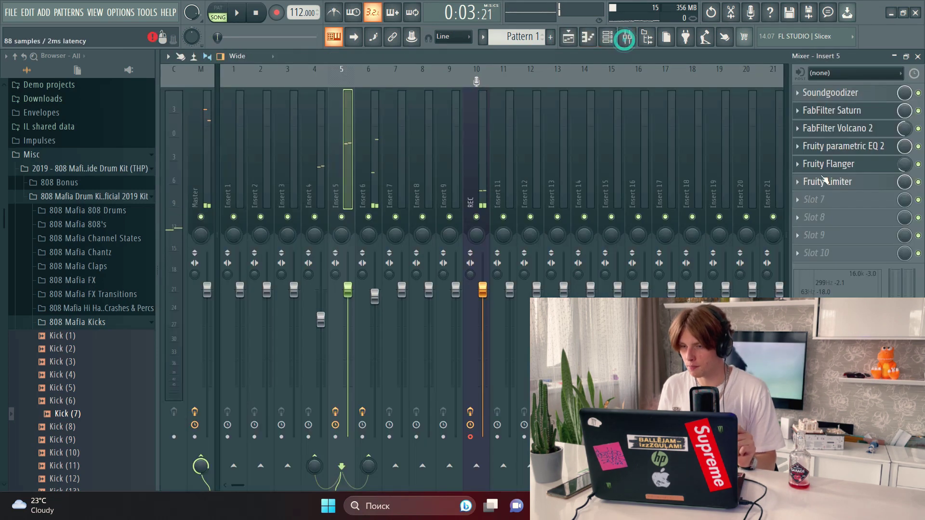
pyautogui.click(819, 200)
pyautogui.click(766, 215)
pyautogui.write('con')
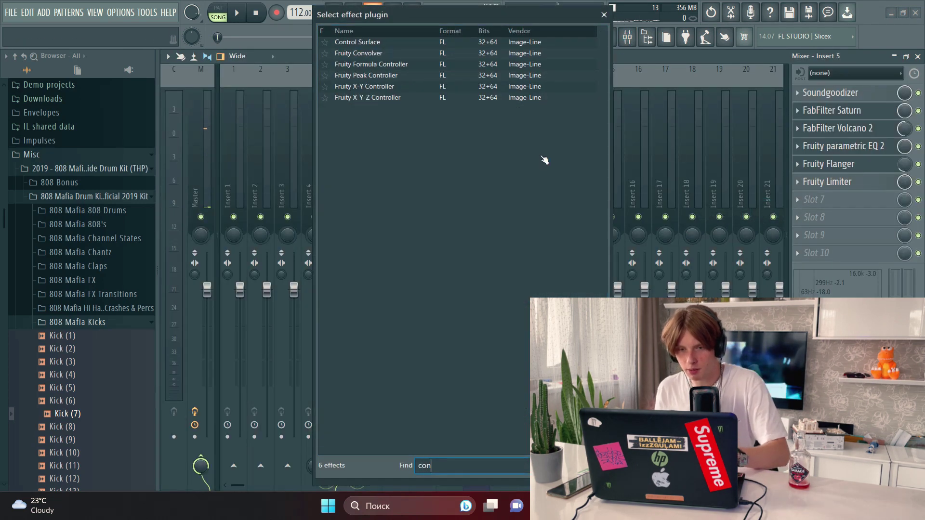
pyautogui.write('mp')
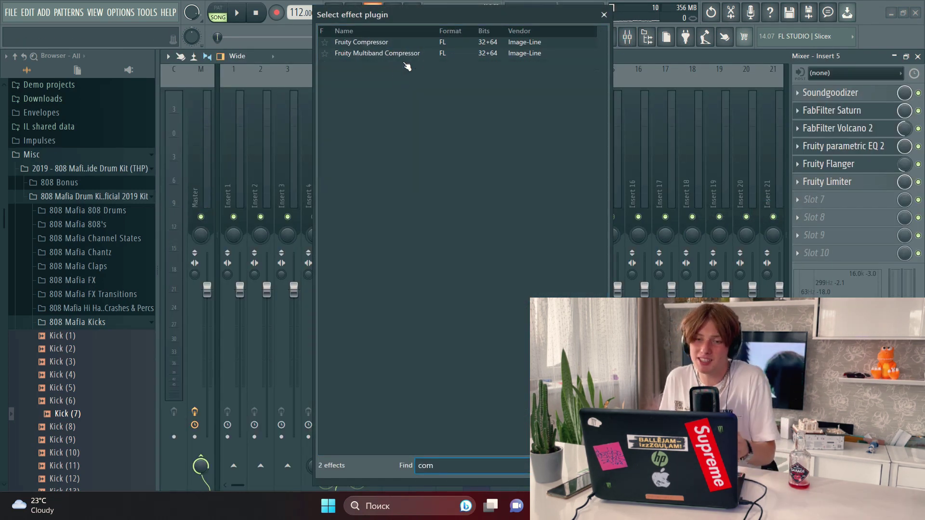
pyautogui.press('Return')
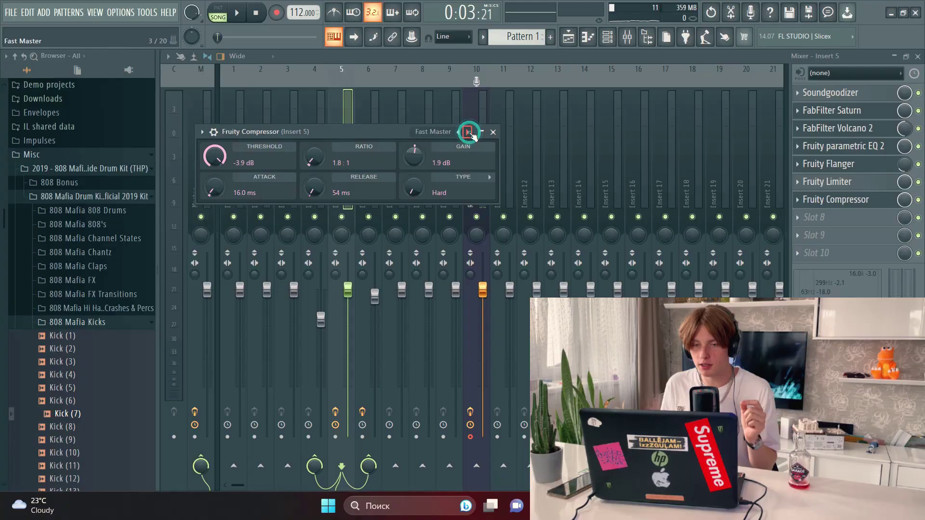
pyautogui.click(492, 132)
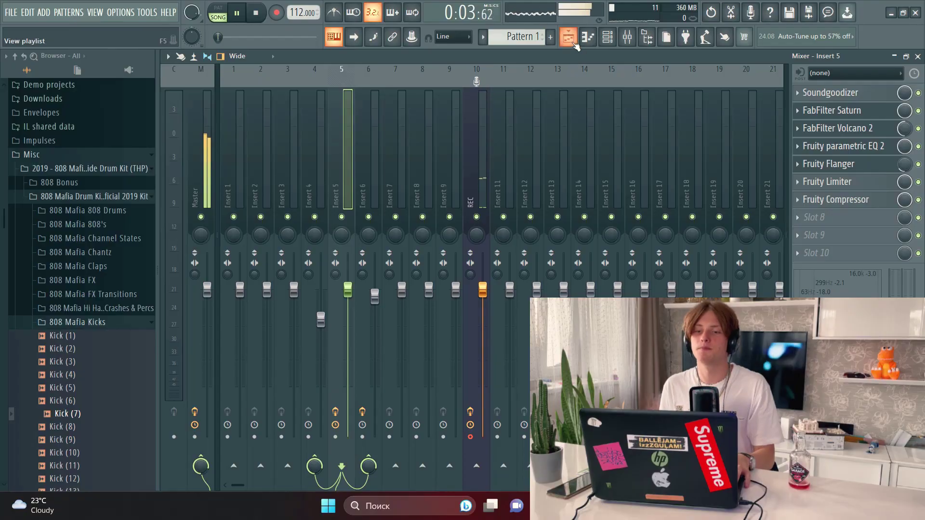
# Add FabFilter Pro-DS to effect slot 8 of Insert 5
pyautogui.press('F5')
pyautogui.press('F9')
pyautogui.click(831, 227)
pyautogui.click(737, 232)
pyautogui.write('fa')
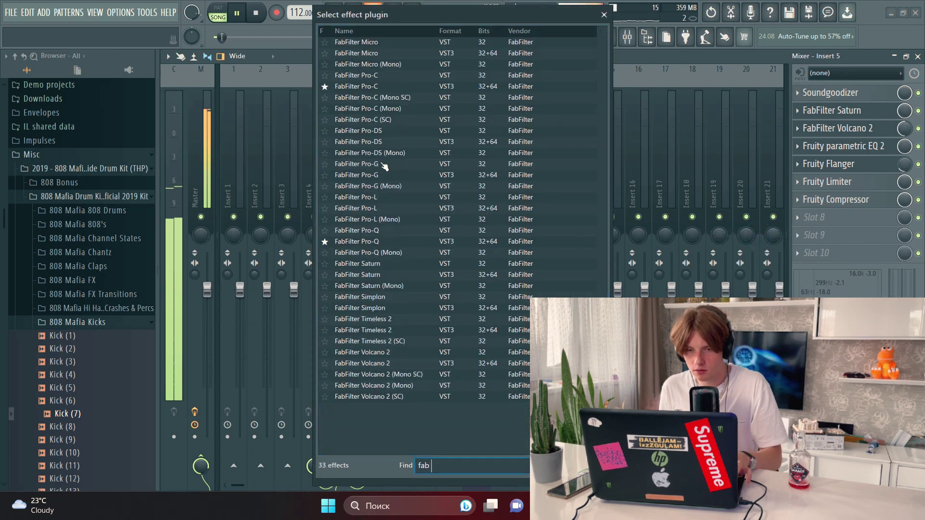
pyautogui.write('b')
pyautogui.doubleClick(366, 141)
# Adjust the Pro-DS range and raise its low-pass frequency to about 18.7 kHz, keeping the default preset
pyautogui.click(458, 164)
pyautogui.moveTo(474, 179)
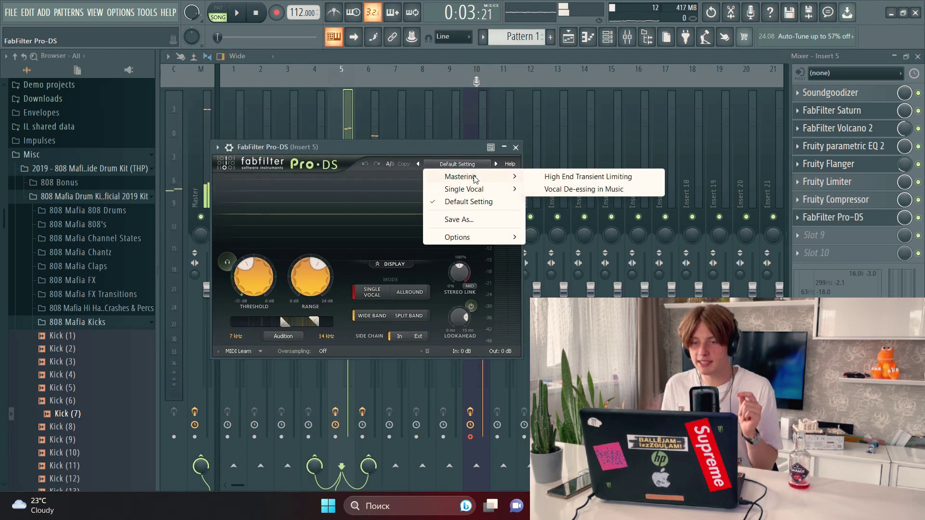
pyautogui.click(310, 276)
pyautogui.moveTo(310, 277); pyautogui.dragTo(326, 323)
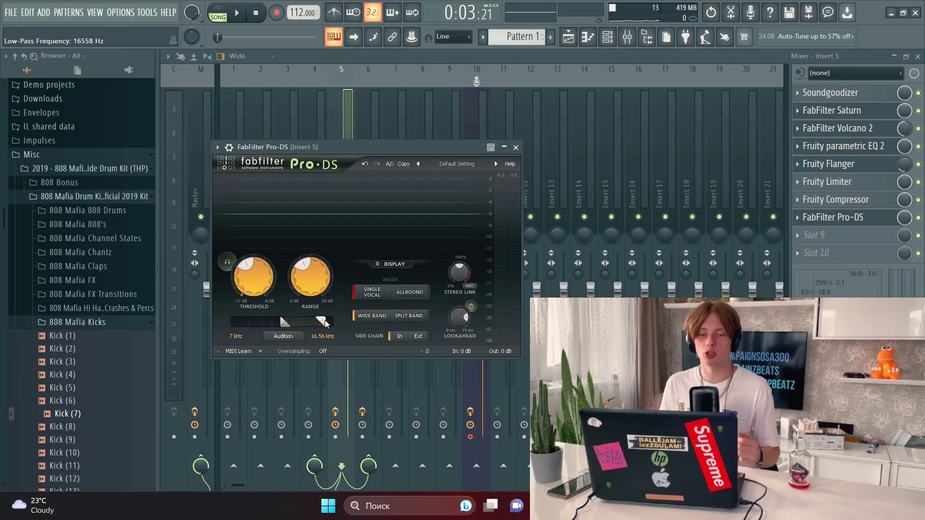
pyautogui.moveTo(327, 324); pyautogui.dragTo(330, 326)
pyautogui.click(515, 148)
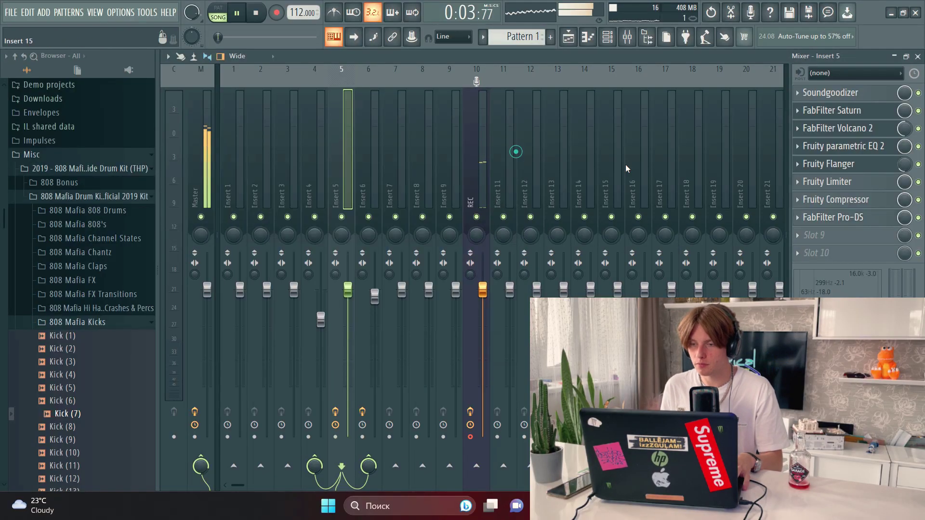
# Cut Insert 5's mixer equalizer at 16 kHz to -4.1 dB while checking its Pro-DS, parametric EQ and Fruity Limiter settings
pyautogui.click(842, 215)
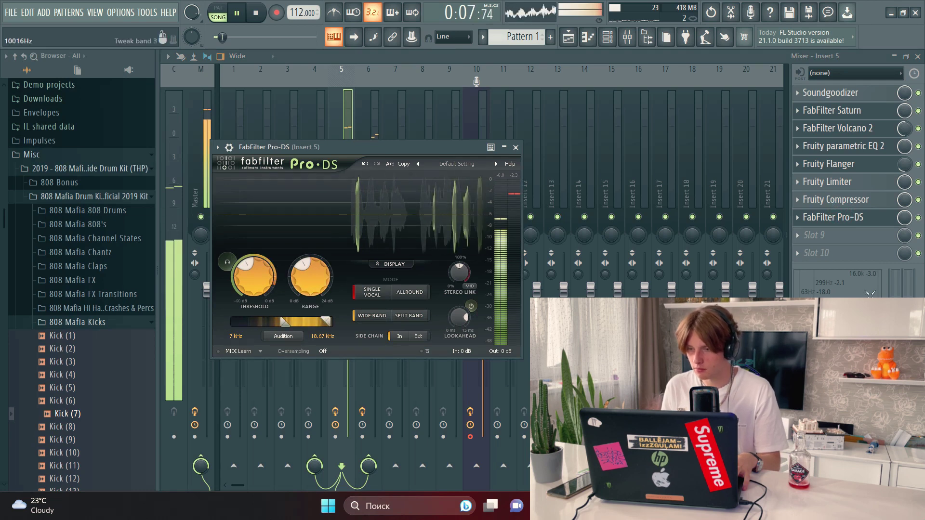
pyautogui.press('Escape')
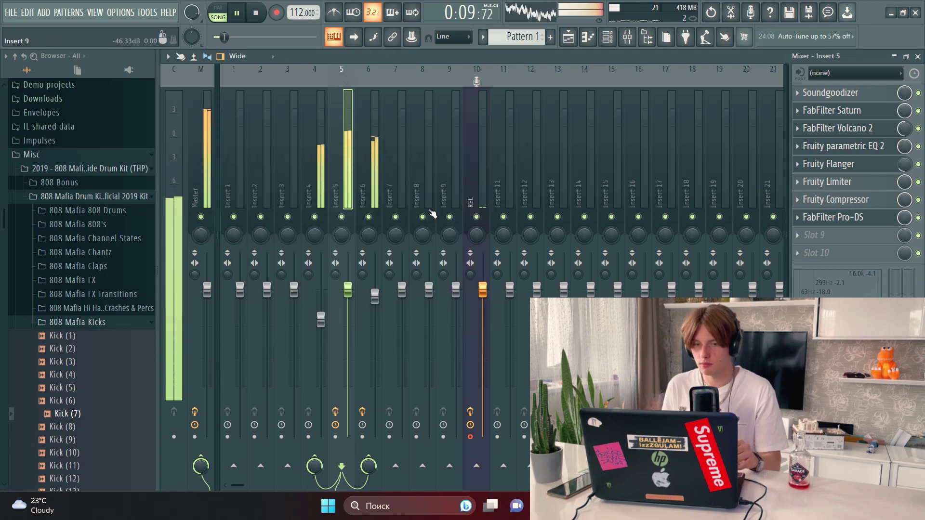
pyautogui.click(850, 151)
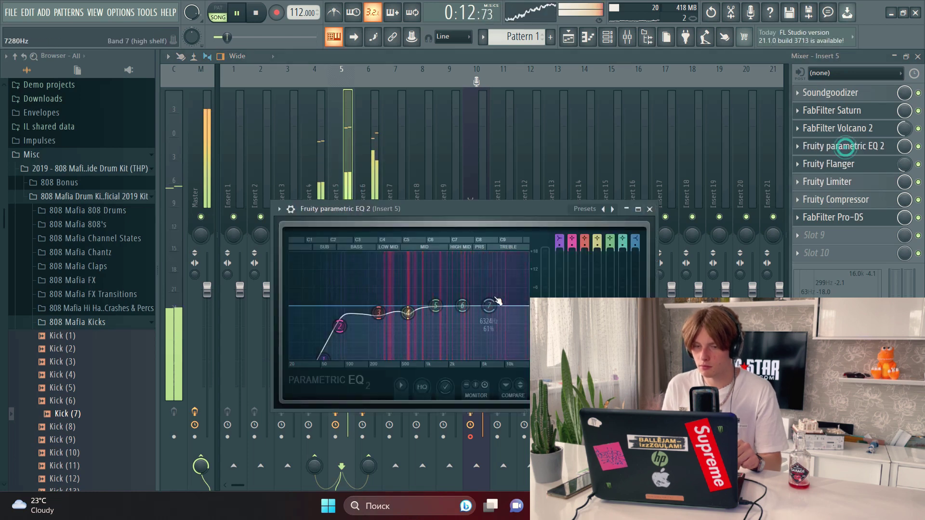
pyautogui.click(839, 178)
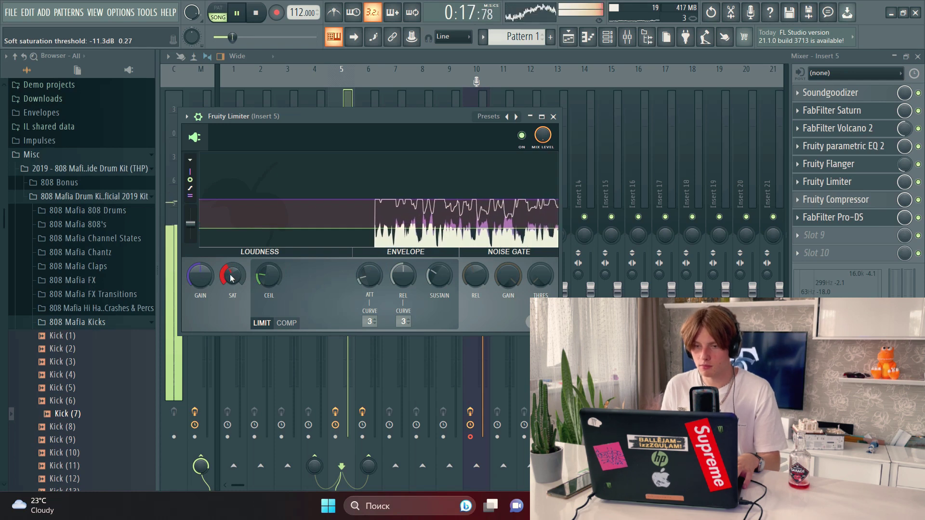
# Replay the song from the first recorded vocal clips and fine-tune the volume of Insert 4
pyautogui.click(570, 42)
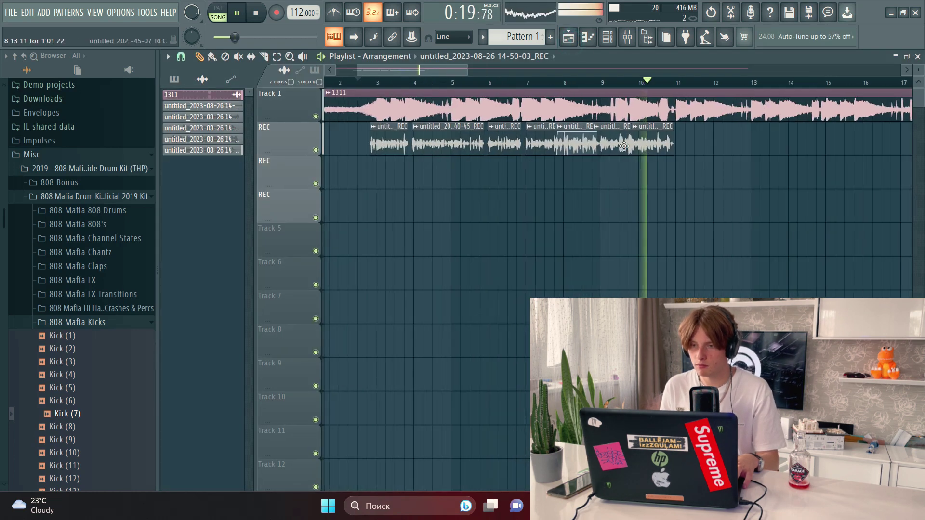
pyautogui.doubleClick(385, 128)
pyautogui.press('F9')
pyautogui.click(320, 319)
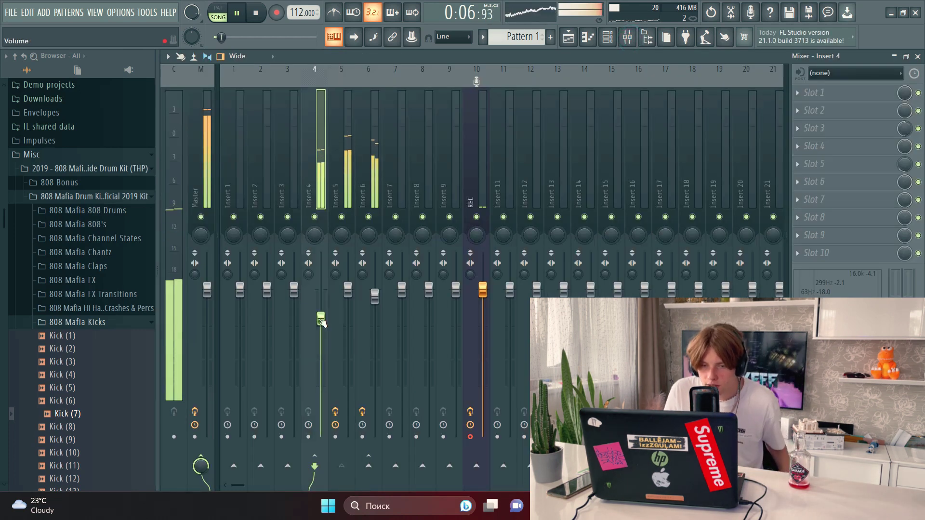
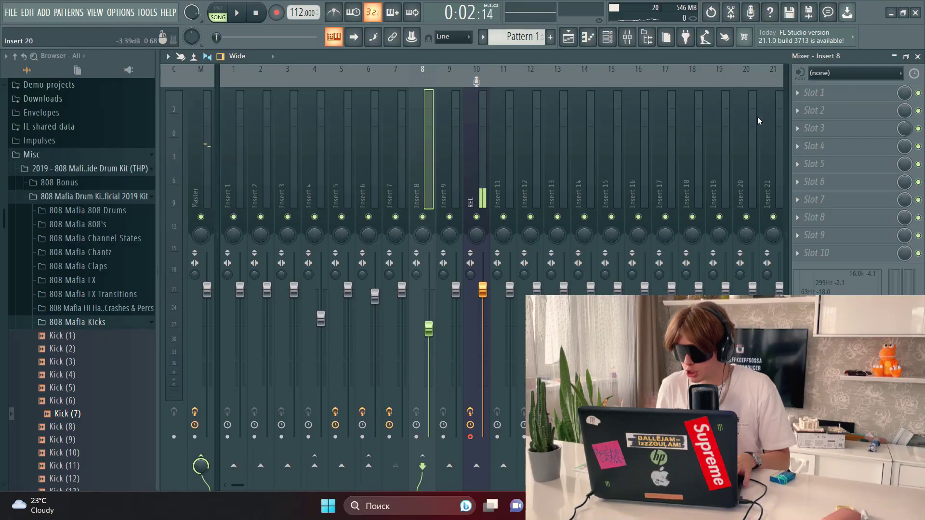
# Add a Fruity Delay effect to effect slot 1 of Insert 8
pyautogui.click(814, 93)
pyautogui.click(755, 105)
pyautogui.write('de')
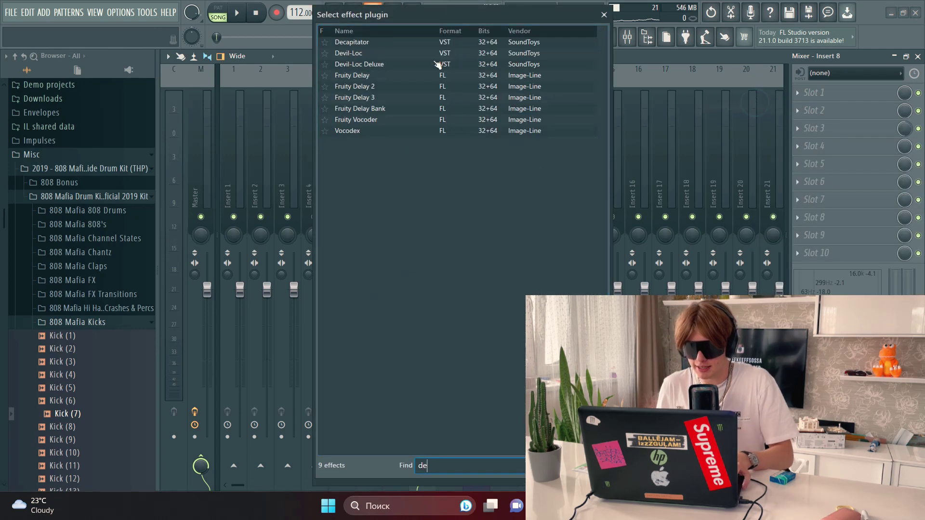
pyautogui.doubleClick(393, 91)
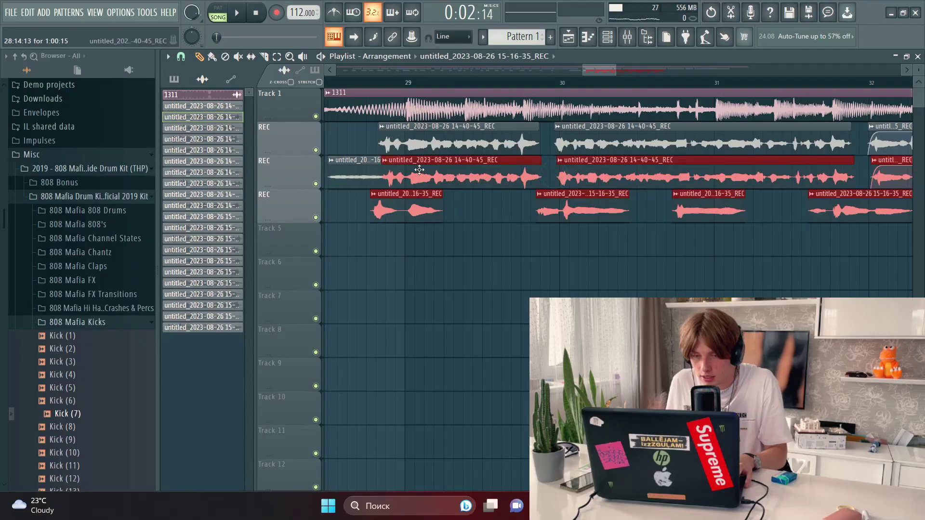
# Repeat the vocal clips of both recording tracks from about bar 37 and remove the excess beyond bar 45
pyautogui.keyDown('ctrl'); pyautogui.scroll(5, 360, 92); pyautogui.keyUp('ctrl')
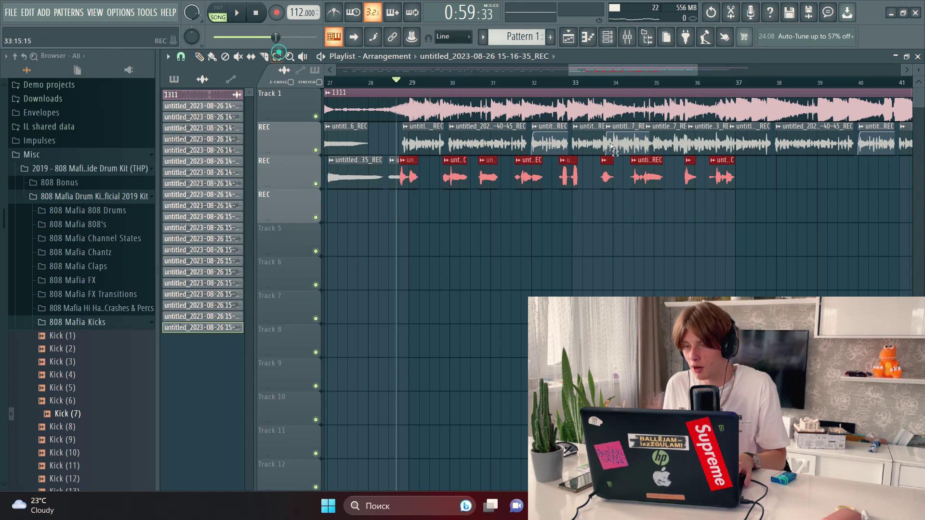
pyautogui.moveTo(737, 188); pyautogui.dragTo(475, 120)
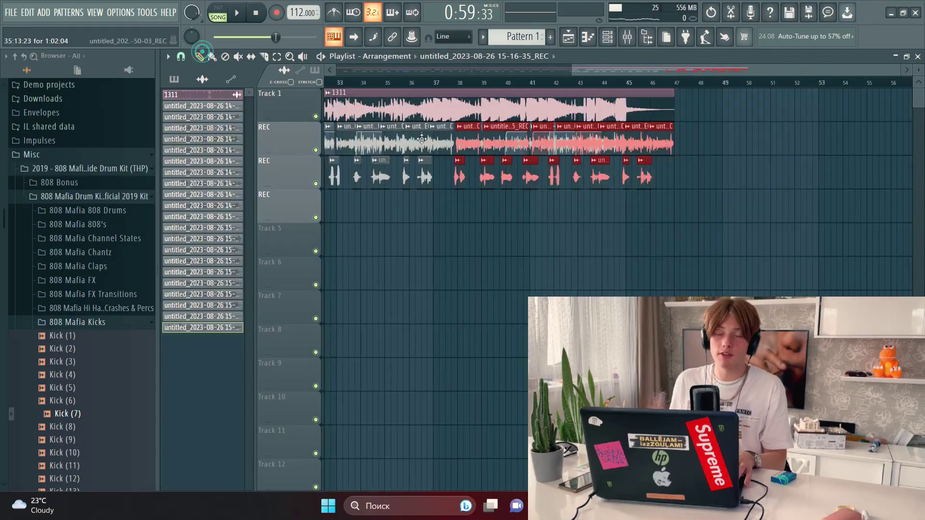
pyautogui.scroll(6, 673, 141)
pyautogui.moveTo(676, 142); pyautogui.dragTo(676, 179)
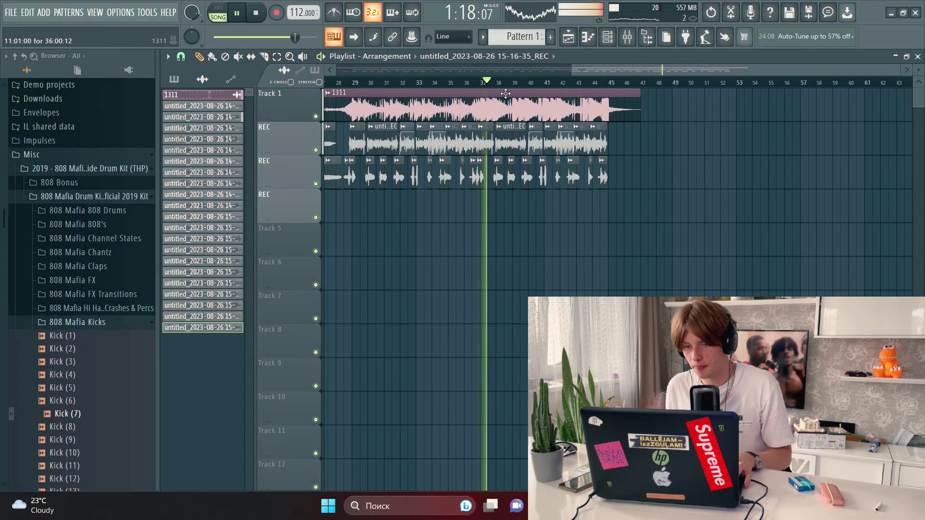
# Stop playback and mute the beat on Track 1 and the second recording track
pyautogui.scroll(1, 449, 78)
pyautogui.press('space')
pyautogui.click(316, 116)
pyautogui.click(315, 184)
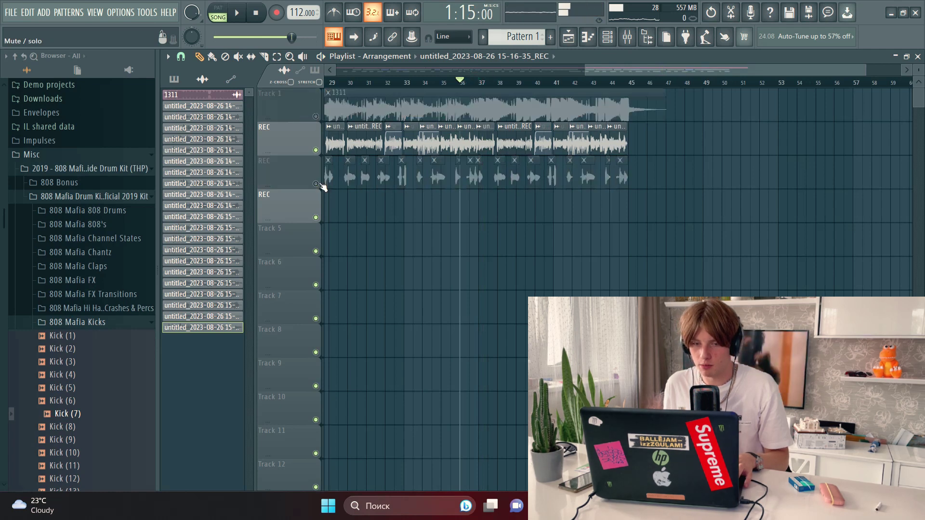
# Play the remaining vocals and mute the clip just after bar 36 on the first recording track
pyautogui.scroll(2, 243, 70)
pyautogui.click(238, 57)
pyautogui.press('space')
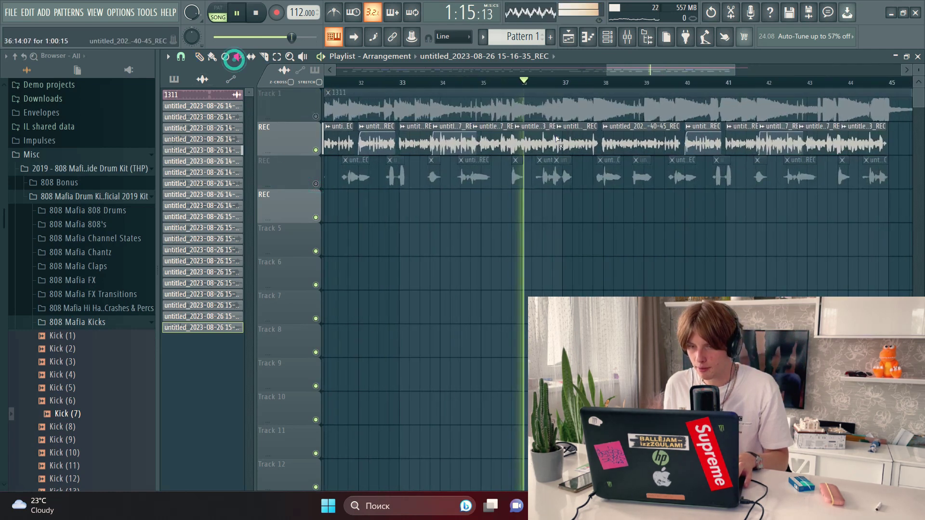
pyautogui.click(535, 145)
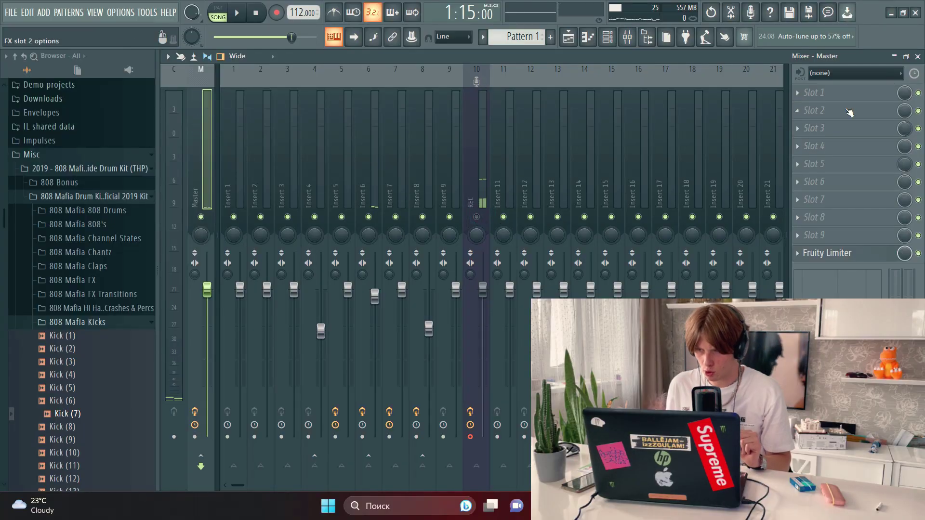
# Add Edison to effect slot 2 of the Master track
pyautogui.click(849, 112)
pyautogui.click(728, 125)
pyautogui.write('ed')
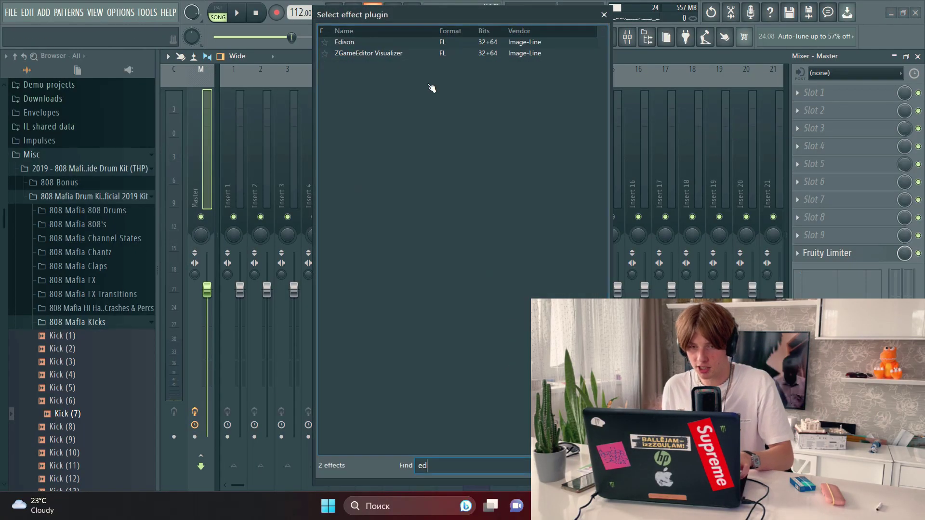
pyautogui.doubleClick(397, 43)
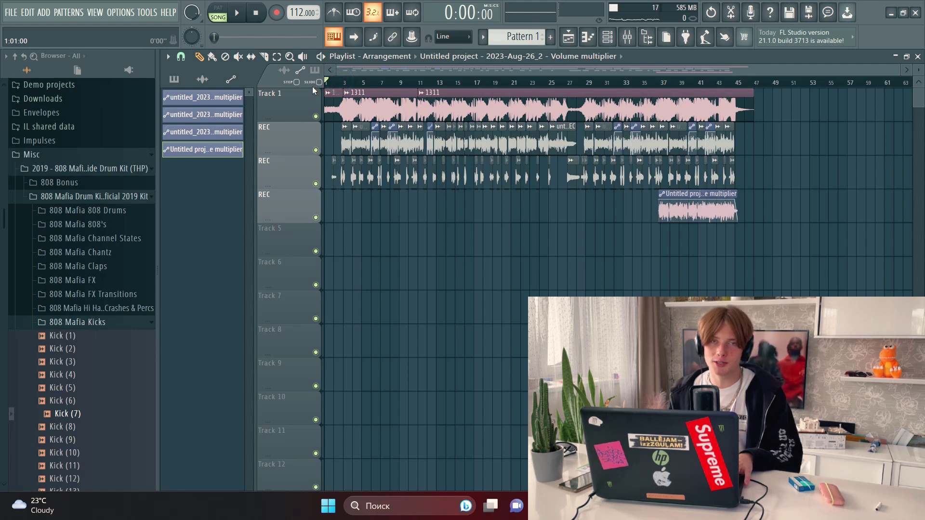
# Play the complete arrangement from the beginning
pyautogui.press('space')
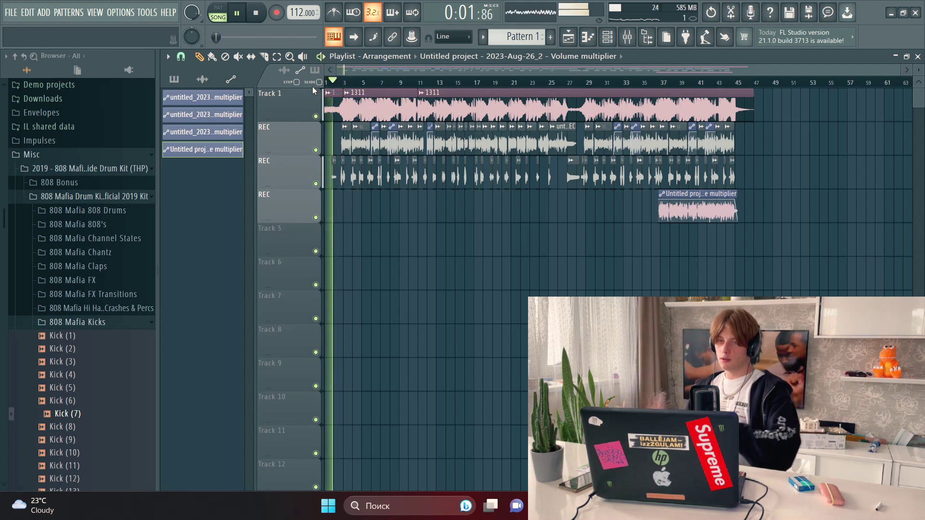